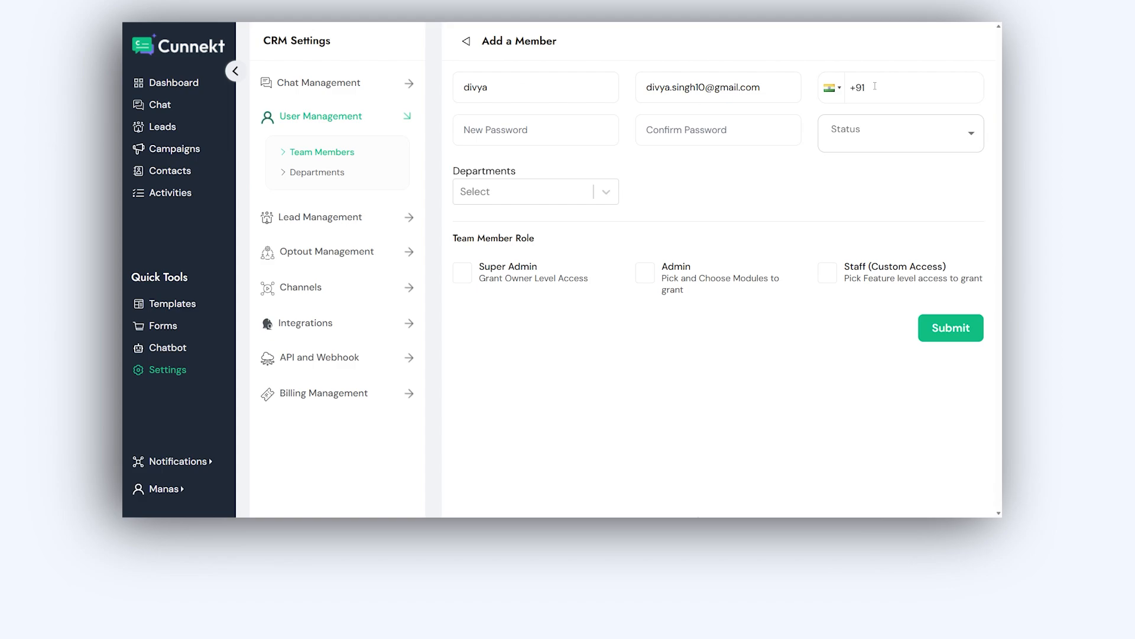
Enter and confirm the new member's password, and set the member's status to Active
{"action": "left_click", "coordinate": [544, 140]}
{"action": "type", "text": "••••••••••••"}
{"action": "left_click", "coordinate": [689, 131]}
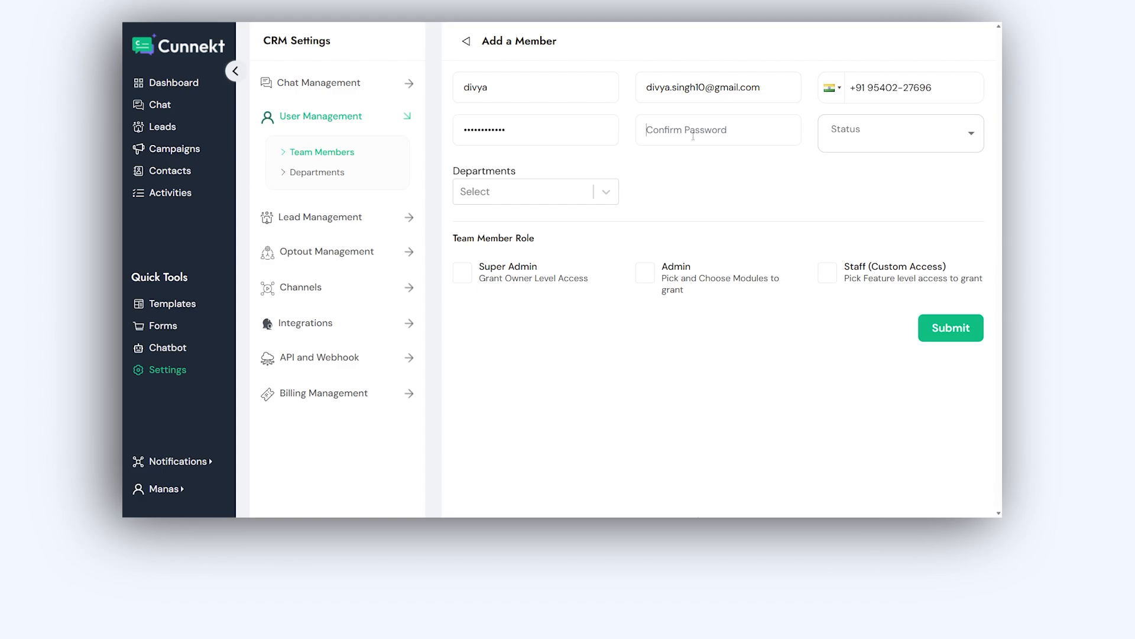
{"action": "type", "text": "••••••••••••"}
{"action": "left_click", "coordinate": [880, 141]}
{"action": "left_click", "coordinate": [864, 188]}
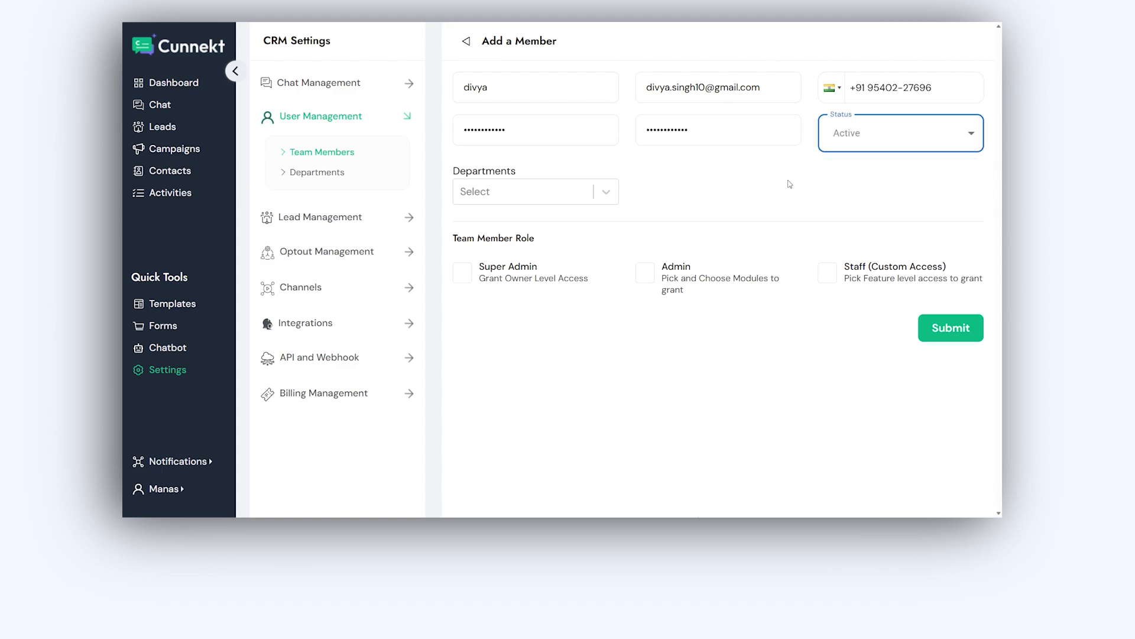
Check the available departments without choosing one, and select the Super Admin team member role
{"action": "left_click", "coordinate": [605, 192]}
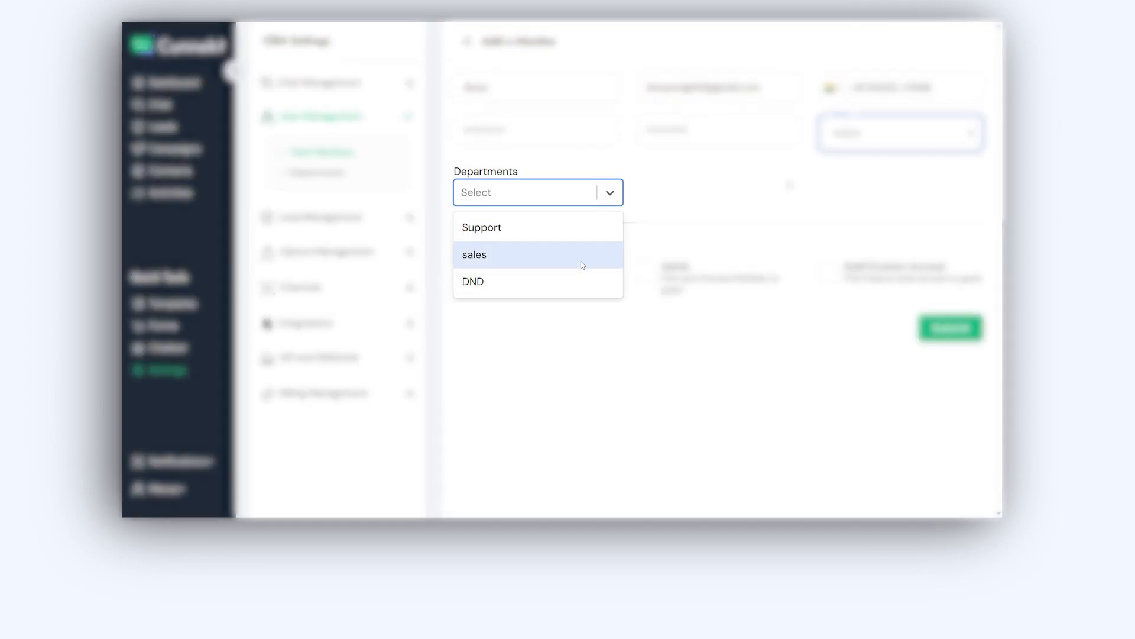
{"action": "left_click", "coordinate": [789, 184]}
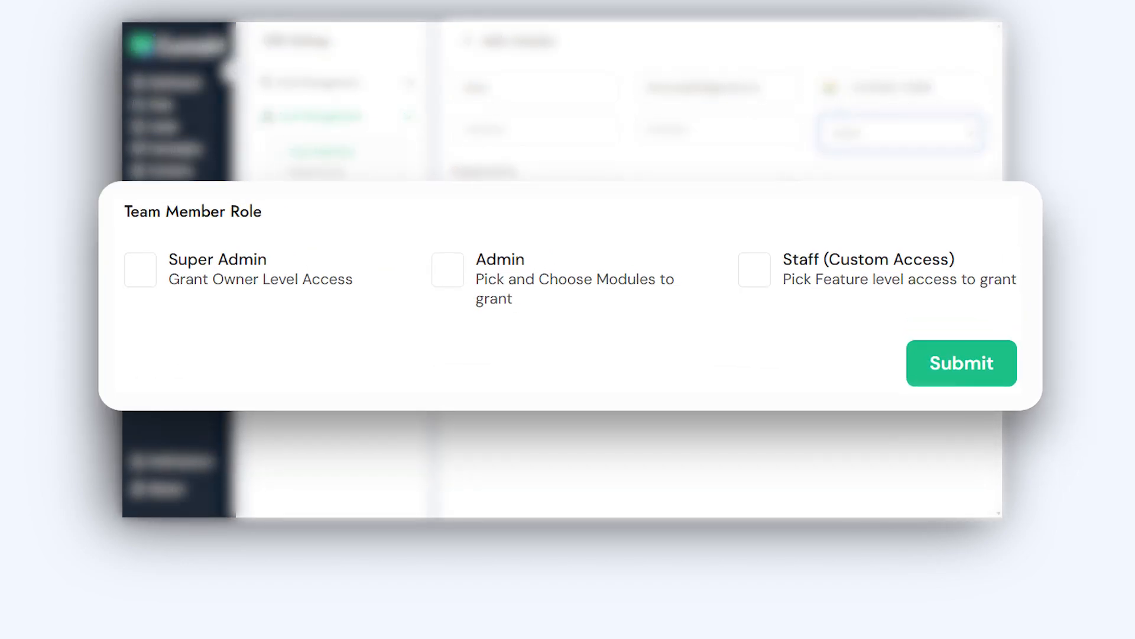
{"action": "left_click", "coordinate": [140, 269]}
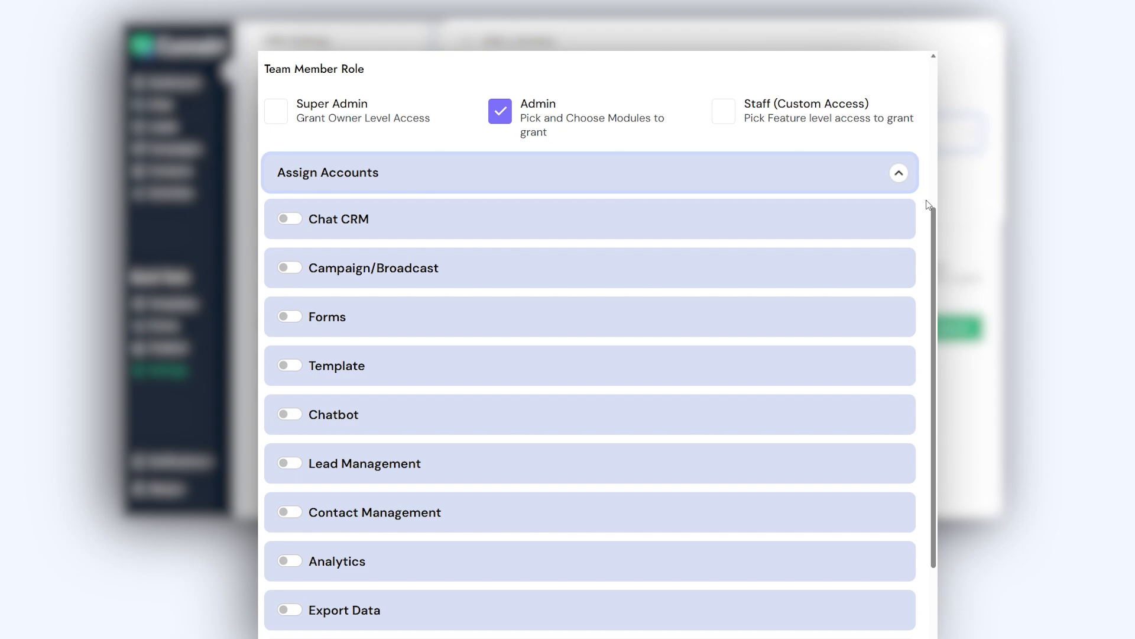
Try assigning the Ultimate Battle support and Ultimate Battle Support India accounts under the Admin role, and clear each selection
{"action": "left_click", "coordinate": [893, 172]}
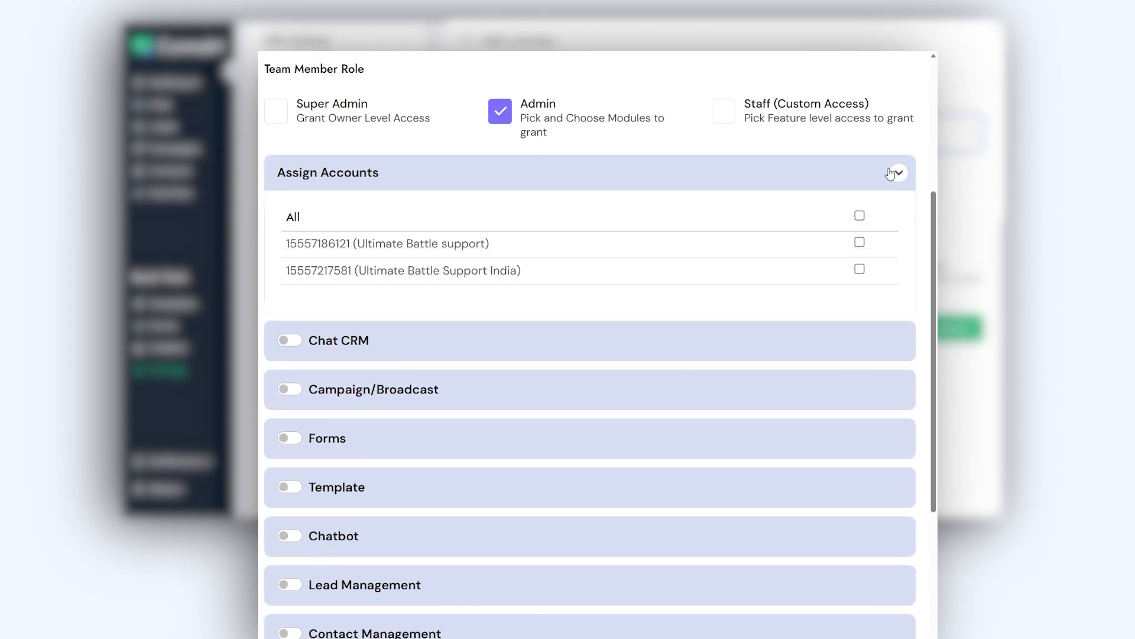
{"action": "left_click", "coordinate": [860, 243]}
{"action": "left_click", "coordinate": [860, 243]}
{"action": "left_click", "coordinate": [860, 270]}
{"action": "left_click", "coordinate": [859, 269]}
{"action": "left_click", "coordinate": [898, 172]}
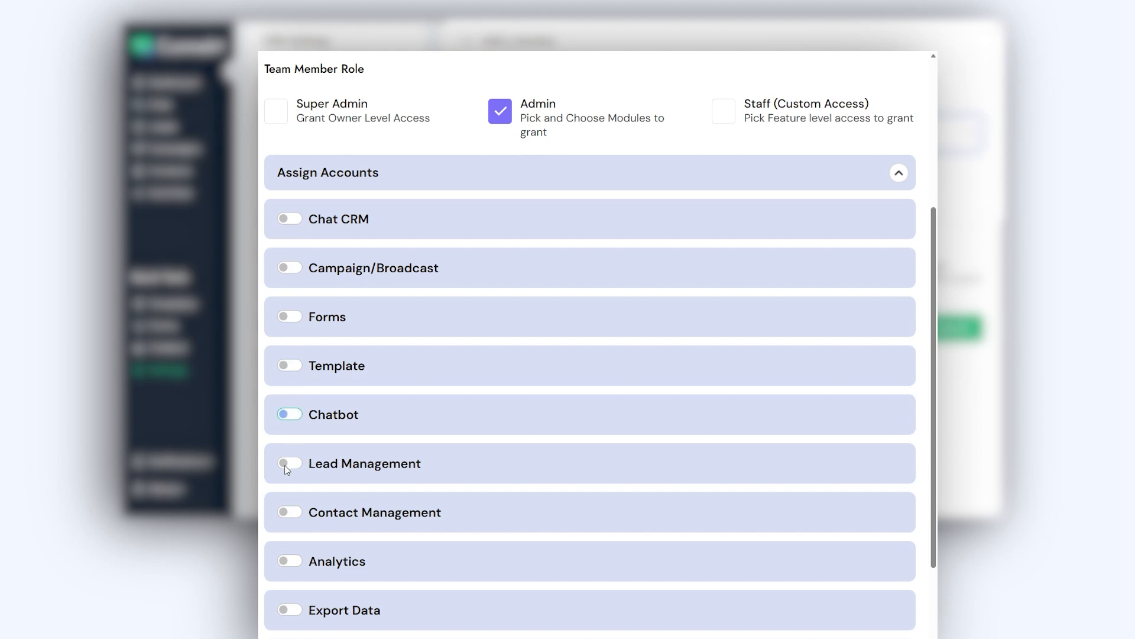
Enable every Admin module from Chat CRM through Mask Number, including Chatbot, Contact Management, Analytics and Export Data
{"action": "left_click", "coordinate": [287, 415]}
{"action": "left_click", "coordinate": [290, 414]}
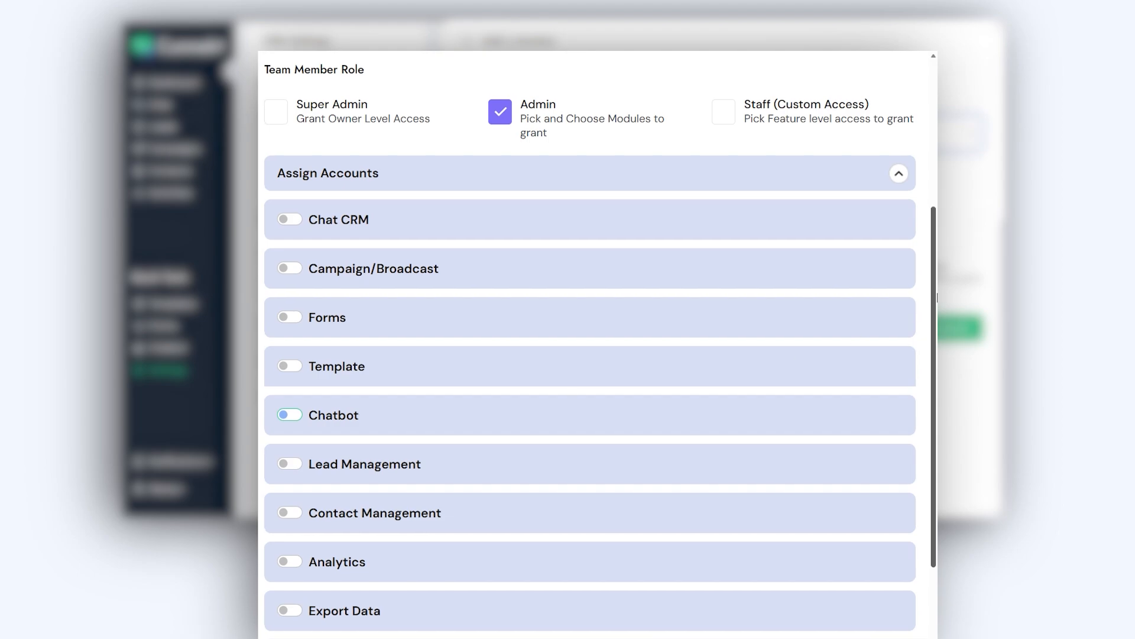
{"action": "scroll", "coordinate": [580, 124], "scroll_direction": "down", "scroll_amount": 3}
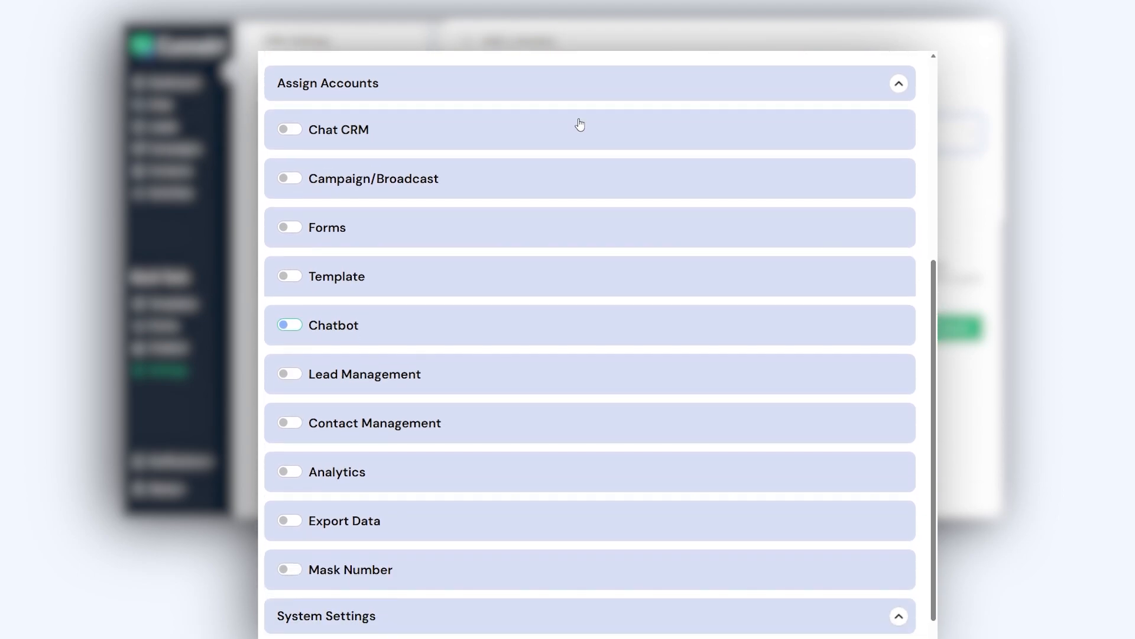
{"action": "left_click", "coordinate": [296, 130]}
{"action": "left_click", "coordinate": [289, 325]}
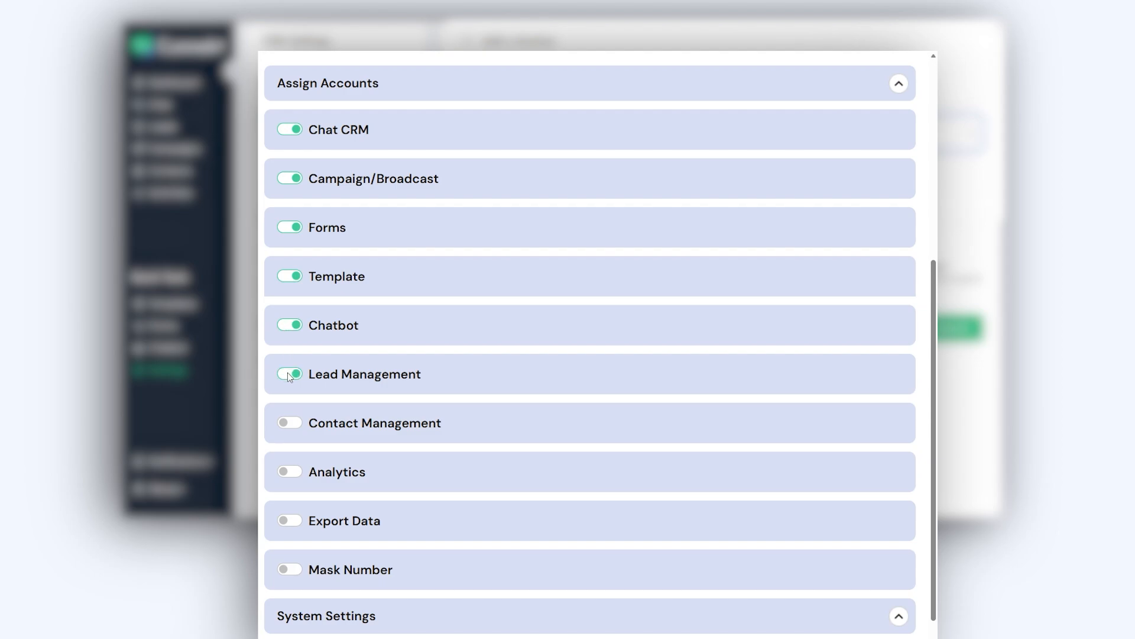
{"action": "left_click", "coordinate": [291, 422]}
{"action": "left_click", "coordinate": [295, 473]}
{"action": "left_click", "coordinate": [293, 571]}
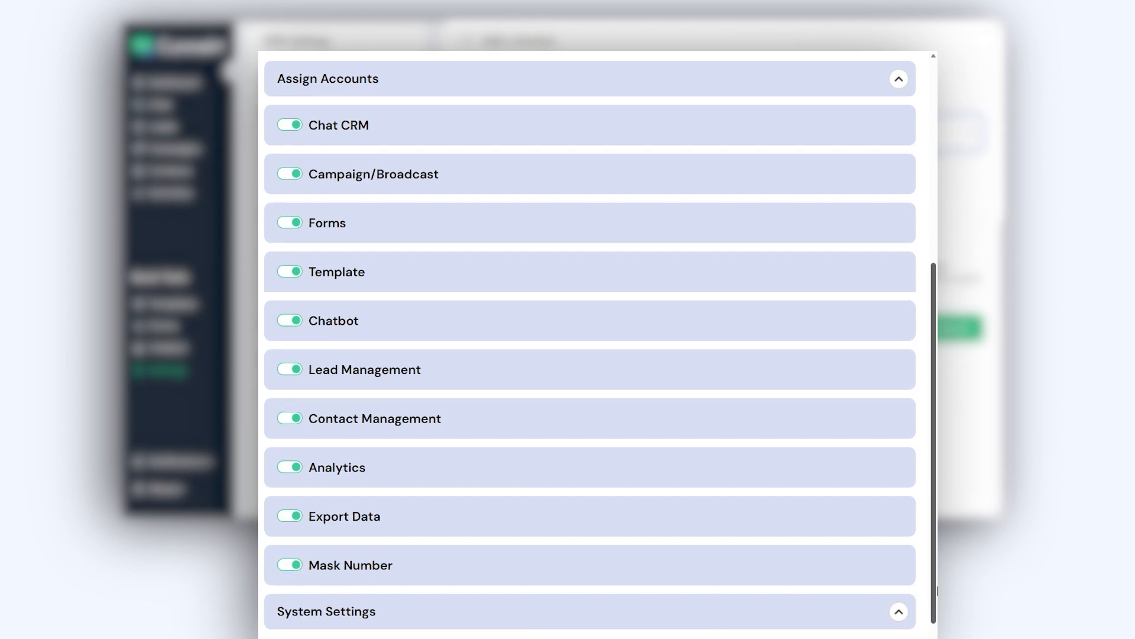
Set all the Admin role's System Settings options, from Agent Management to Billing, to Yes and collapse the section
{"action": "left_click_drag", "start_coordinate": [937, 589], "coordinate": [936, 620]}
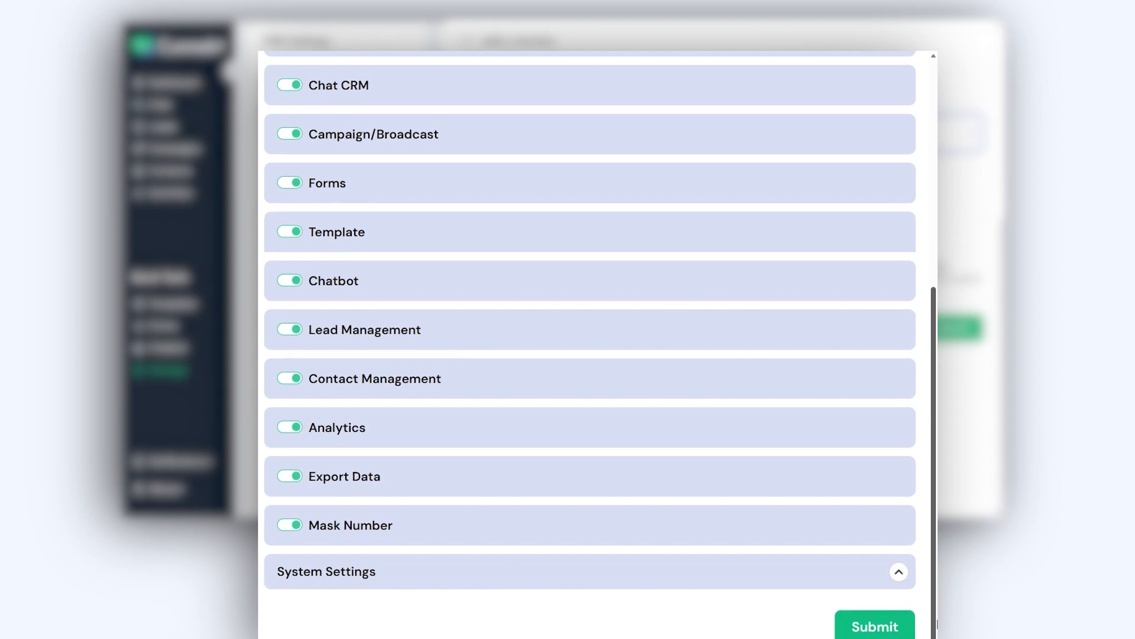
{"action": "left_click", "coordinate": [900, 573]}
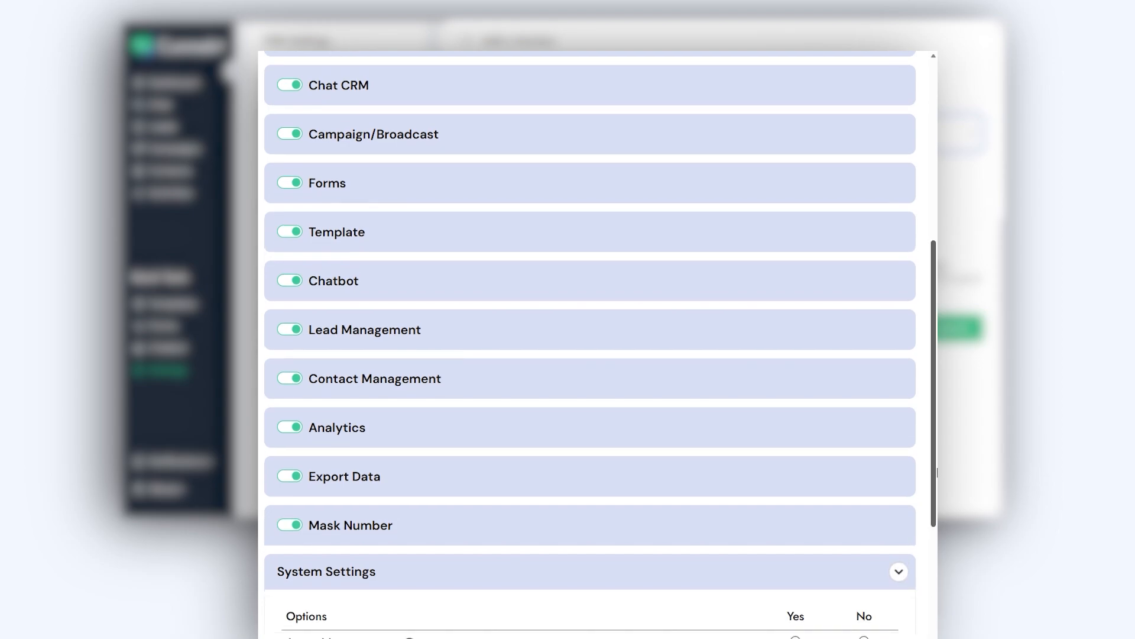
{"action": "scroll", "coordinate": [936, 601], "scroll_direction": "down", "scroll_amount": 5}
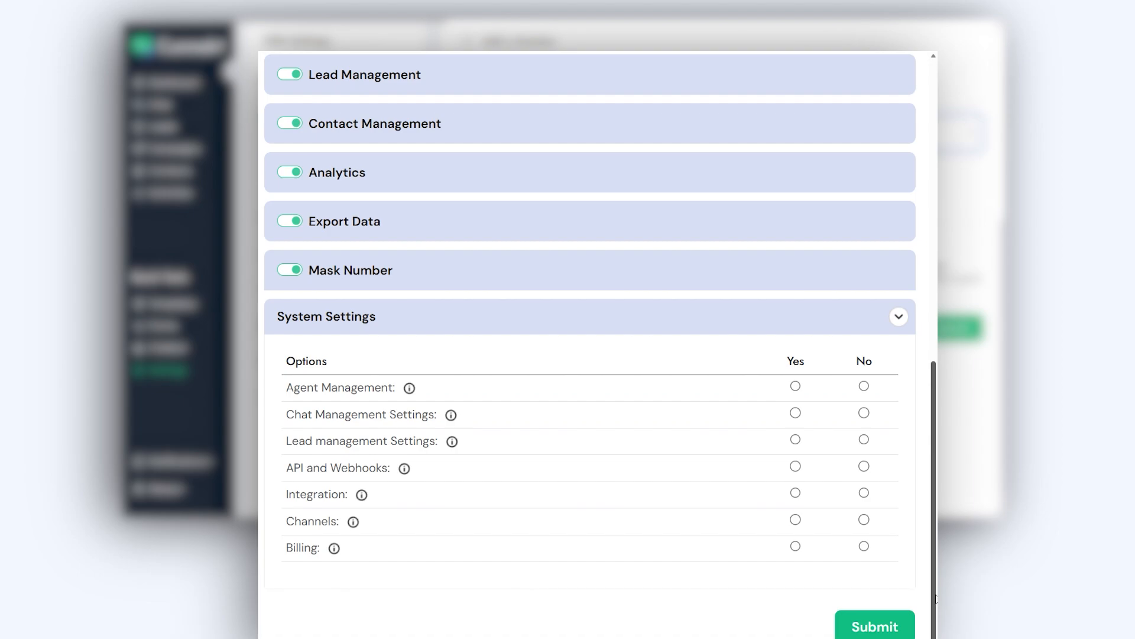
{"action": "left_click", "coordinate": [796, 386]}
{"action": "left_click", "coordinate": [796, 413]}
{"action": "left_click", "coordinate": [796, 439]}
{"action": "left_click", "coordinate": [796, 467]}
{"action": "left_click", "coordinate": [796, 494]}
{"action": "left_click", "coordinate": [796, 519]}
{"action": "left_click", "coordinate": [796, 546]}
{"action": "left_click", "coordinate": [898, 315]}
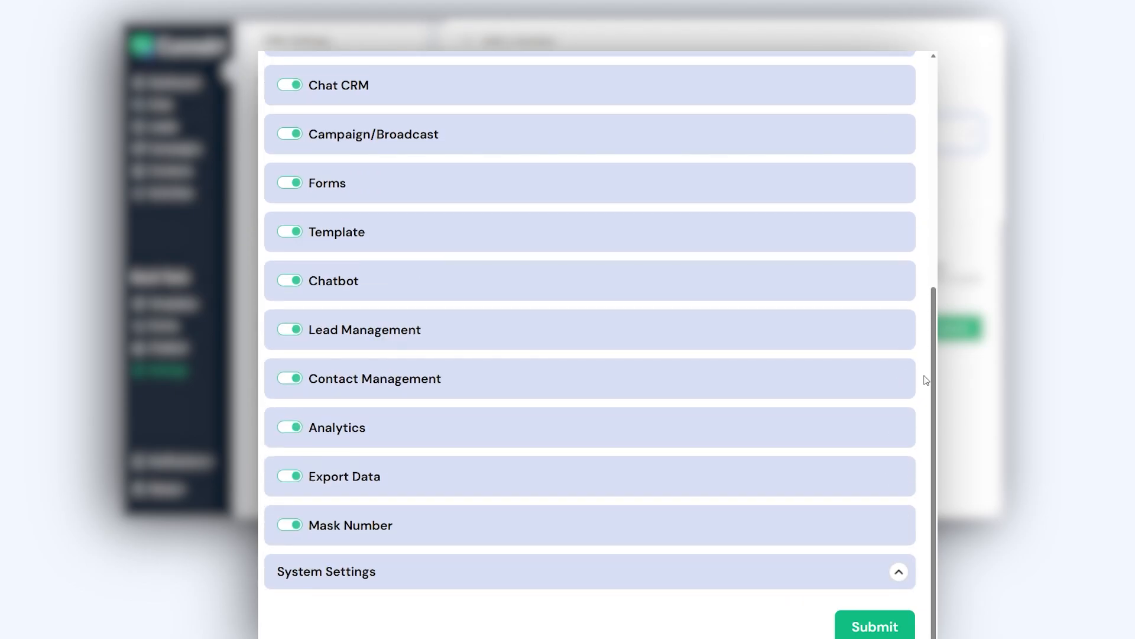
Change the team member role to Staff (Custom Access) and assign all accounts to the member
{"action": "scroll", "coordinate": [936, 382], "scroll_direction": "up", "scroll_amount": 5}
{"action": "left_click", "coordinate": [827, 267]}
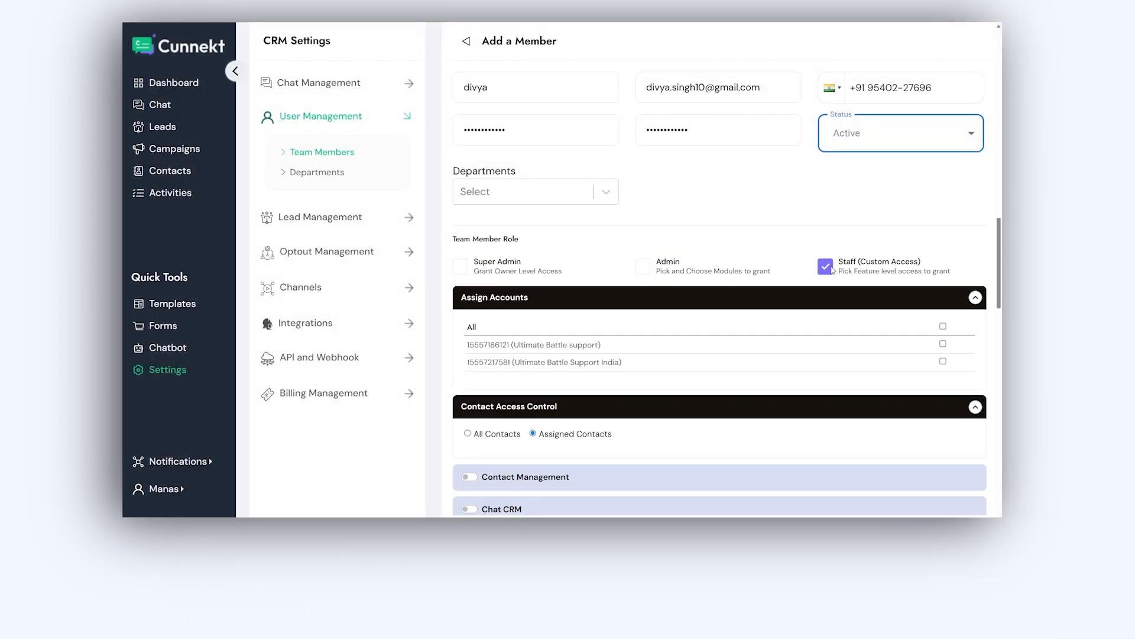
{"action": "left_click_drag", "start_coordinate": [1001, 245], "coordinate": [1001, 293]}
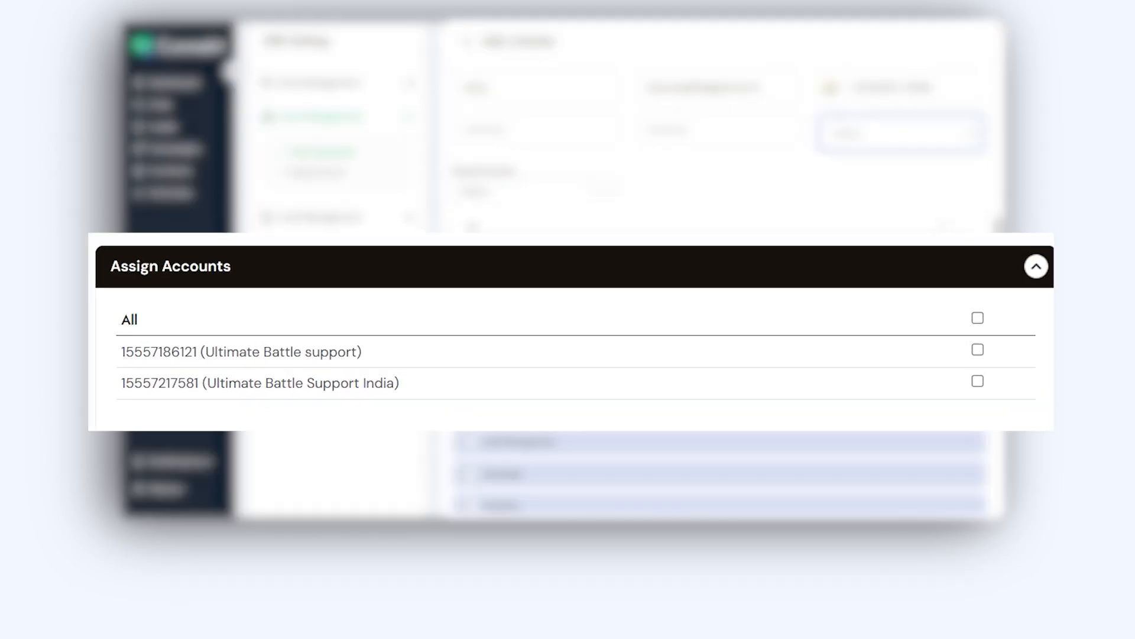
{"action": "left_click", "coordinate": [978, 319]}
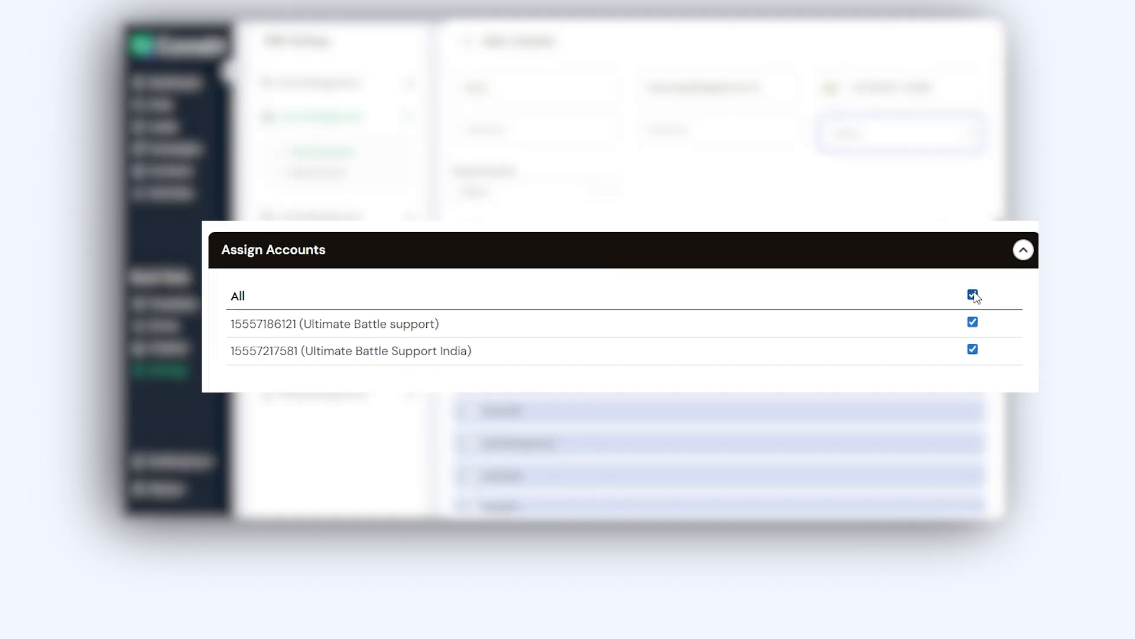
Switch Contact Access Control to All Contacts and back to Assigned Contacts
{"action": "scroll", "coordinate": [727, 366], "scroll_direction": "down", "scroll_amount": 2}
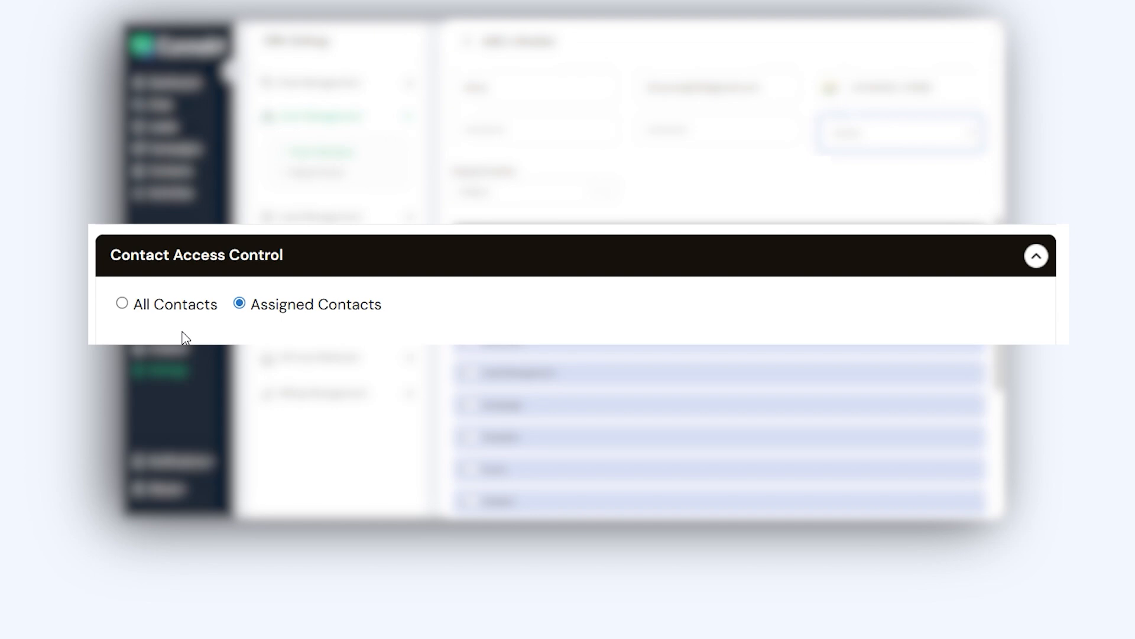
{"action": "left_click", "coordinate": [123, 305]}
{"action": "left_click", "coordinate": [240, 304]}
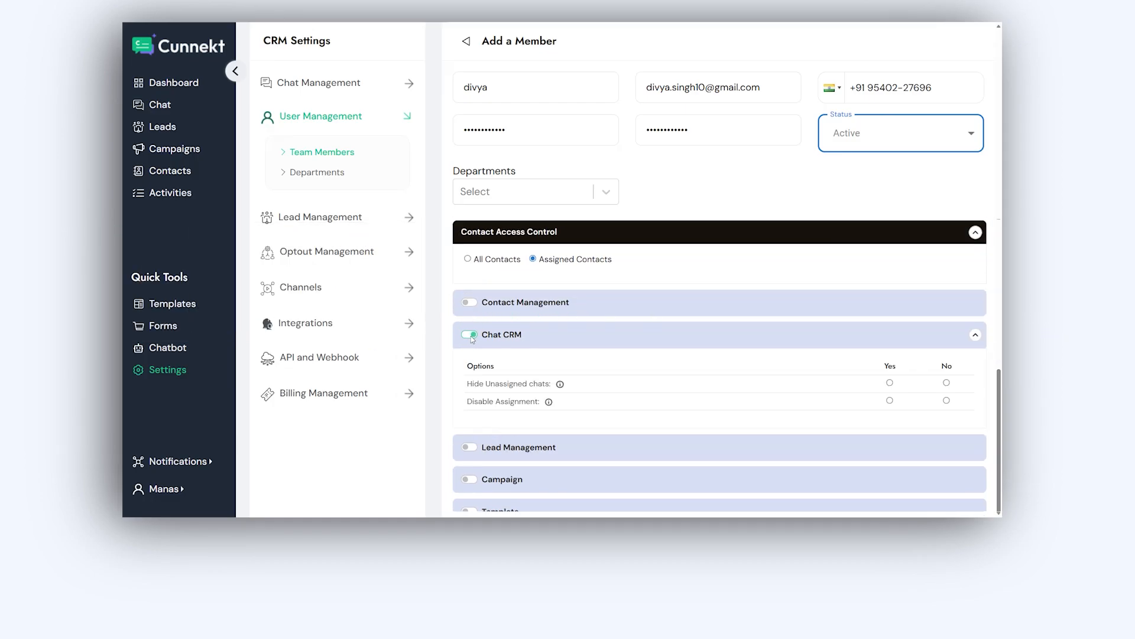
Try the Staff role's Chat CRM, Lead Management and Template module switches, leaving them off
{"action": "left_click", "coordinate": [471, 335]}
{"action": "left_click", "coordinate": [471, 366]}
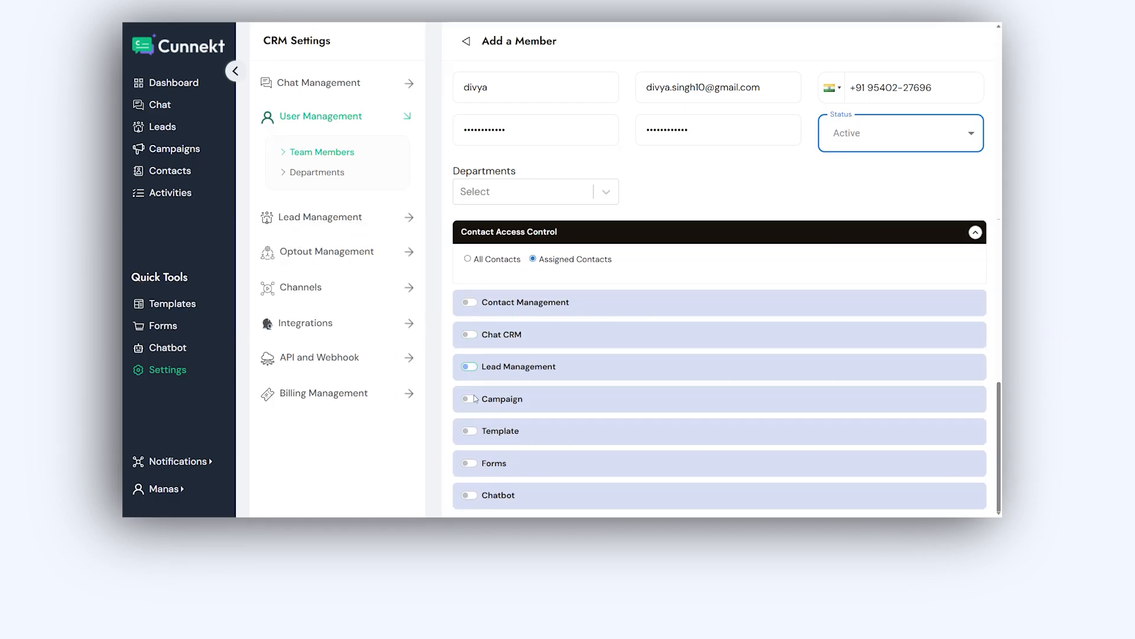
{"action": "left_click", "coordinate": [470, 430]}
{"action": "left_click", "coordinate": [470, 431]}
Enable Contact Management to examine its contact deletion and attribute options, collapse them, and disable the module again
{"action": "left_click", "coordinate": [474, 304]}
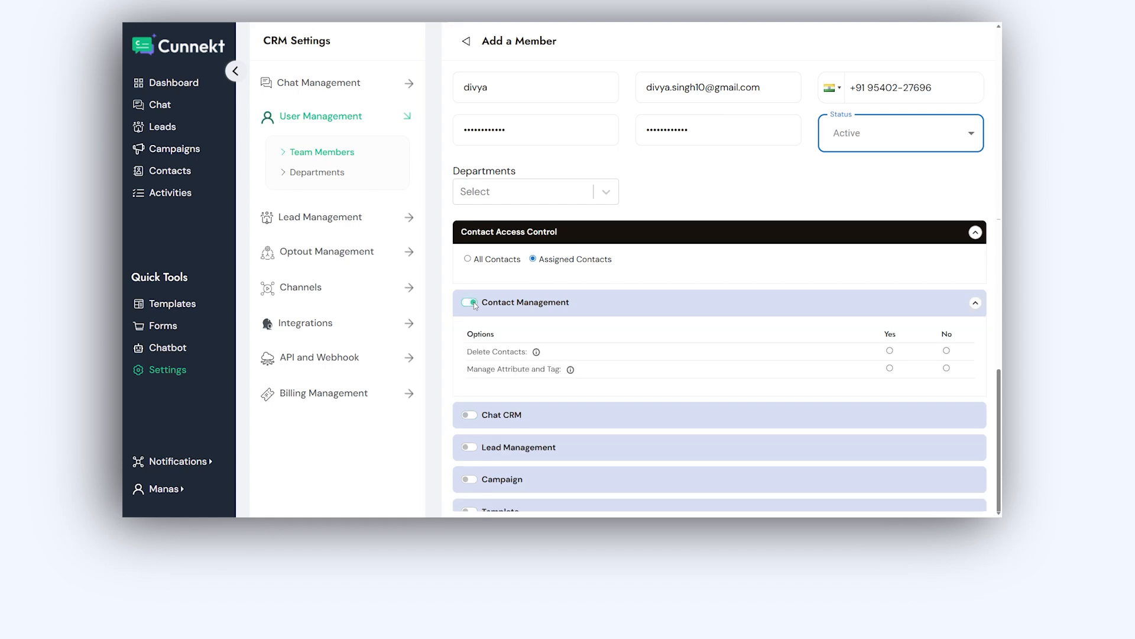
{"action": "left_click", "coordinate": [474, 303]}
{"action": "left_click", "coordinate": [474, 303]}
{"action": "left_click", "coordinate": [973, 305]}
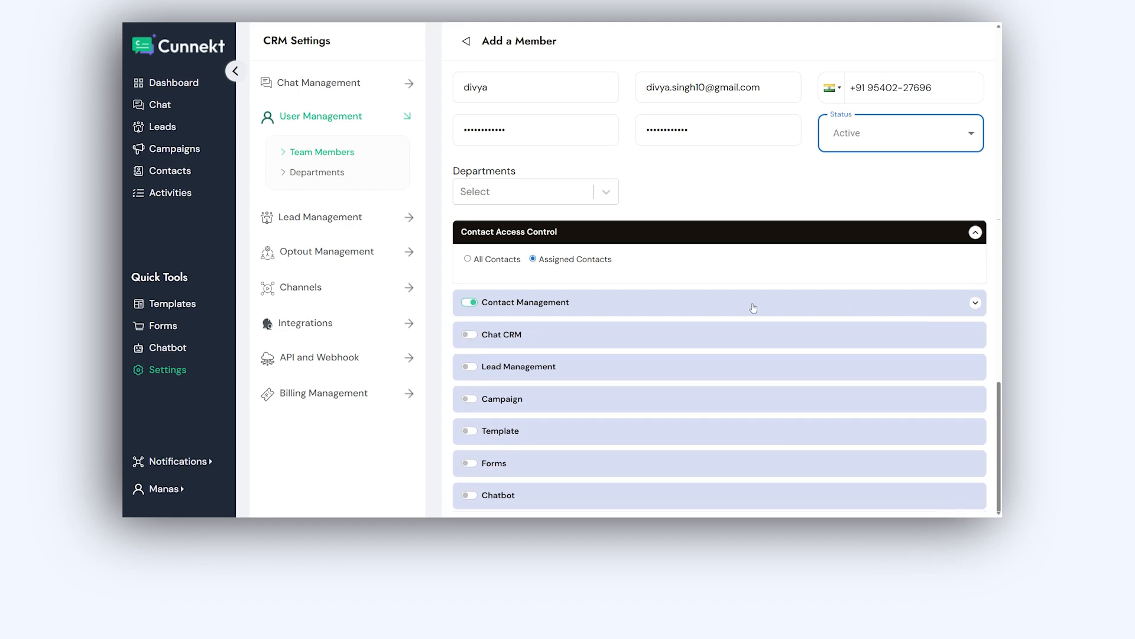
{"action": "left_click", "coordinate": [467, 302]}
Enable Chat CRM, set Hide Unassigned chats and Disable Assignment to Yes, and disable the module again
{"action": "left_click", "coordinate": [469, 335]}
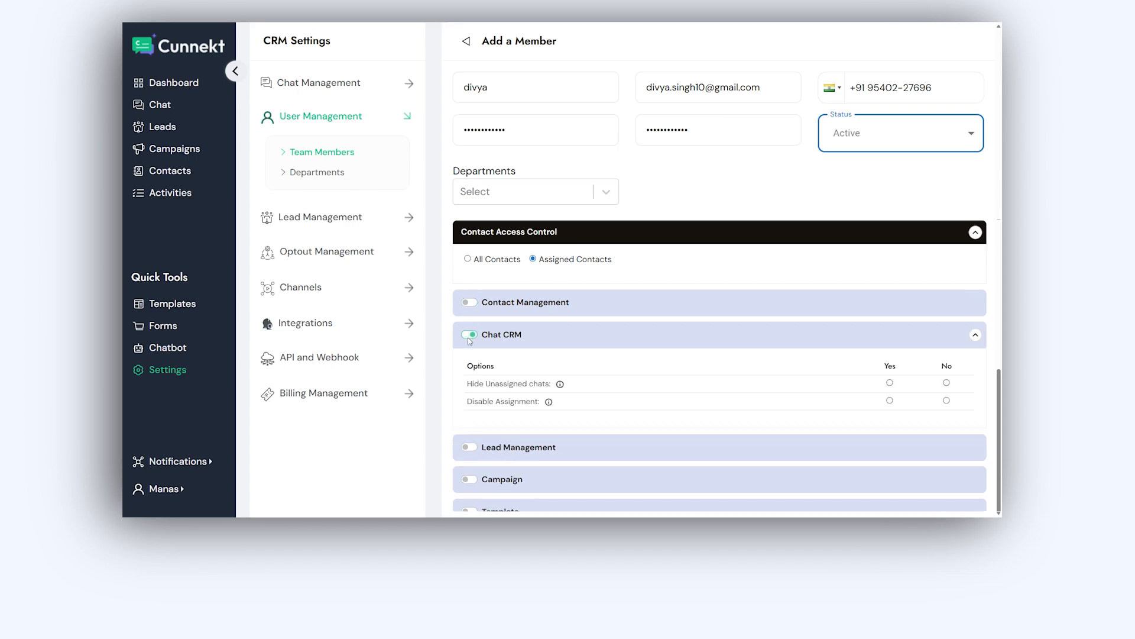
{"action": "left_click", "coordinate": [890, 382]}
{"action": "left_click", "coordinate": [890, 402]}
{"action": "left_click", "coordinate": [470, 334]}
Turn the Lead Management and Campaign modules on and off again in turn
{"action": "left_click", "coordinate": [470, 367]}
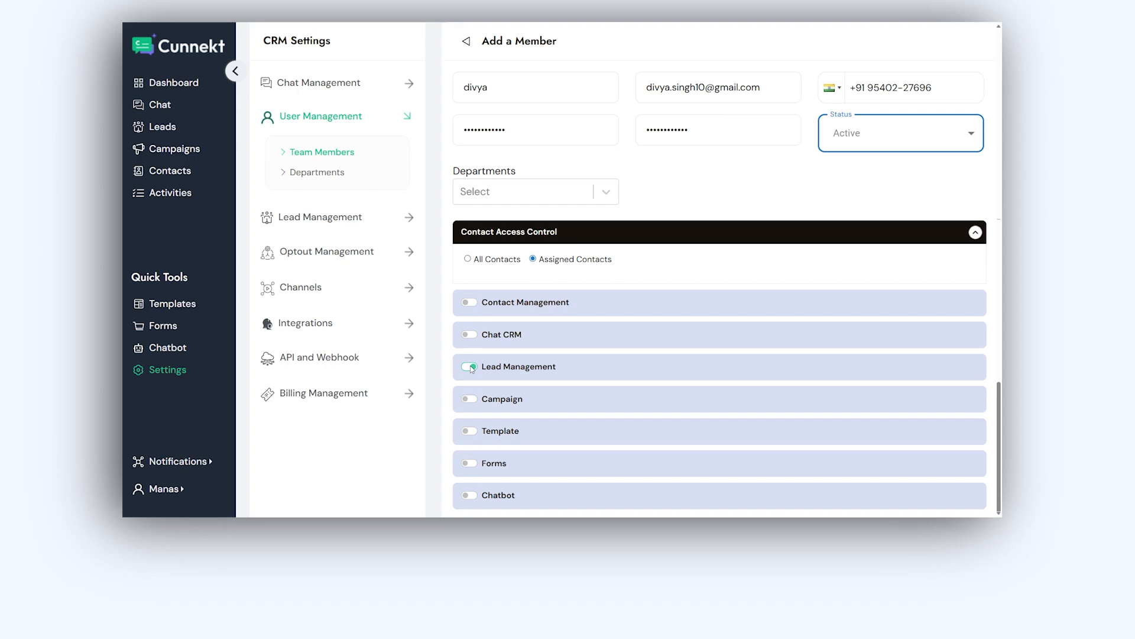
{"action": "left_click", "coordinate": [470, 367]}
{"action": "left_click", "coordinate": [472, 400]}
{"action": "left_click", "coordinate": [475, 401]}
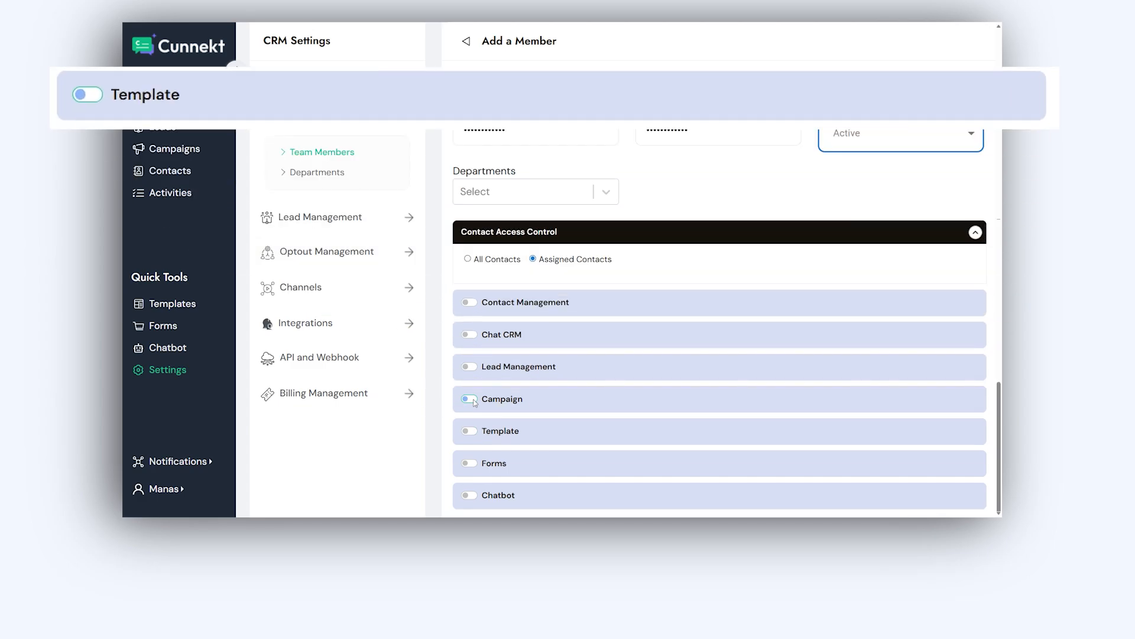
Enable the Template, Forms and Chatbot modules and set the Template permission level to Own Items Only
{"action": "left_click", "coordinate": [469, 431]}
{"action": "left_click", "coordinate": [96, 295]}
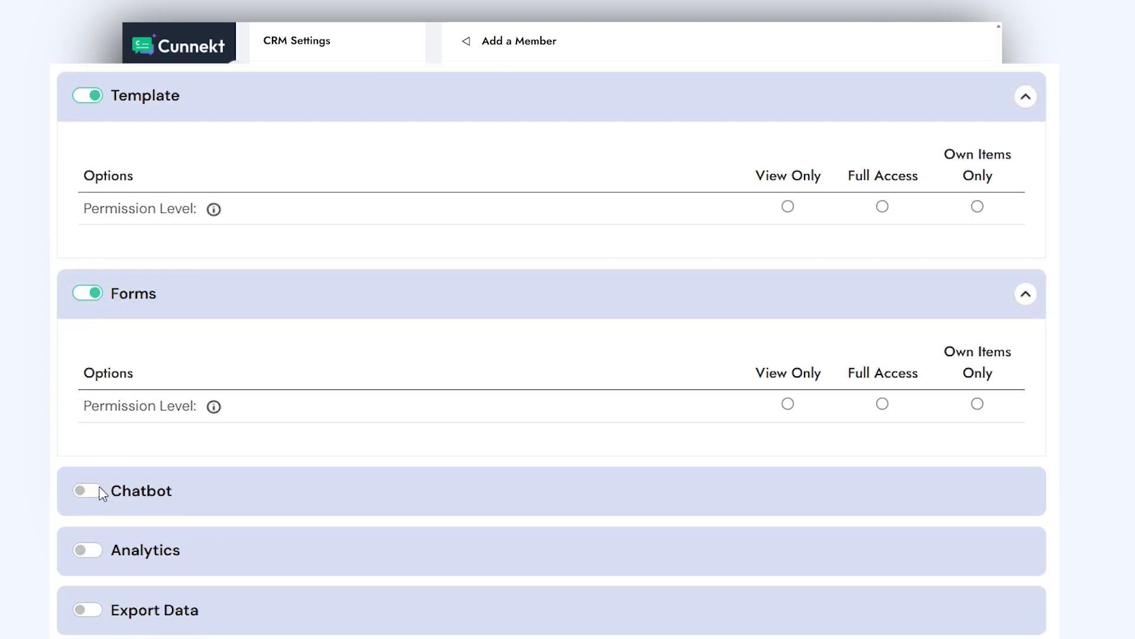
{"action": "left_click", "coordinate": [92, 497]}
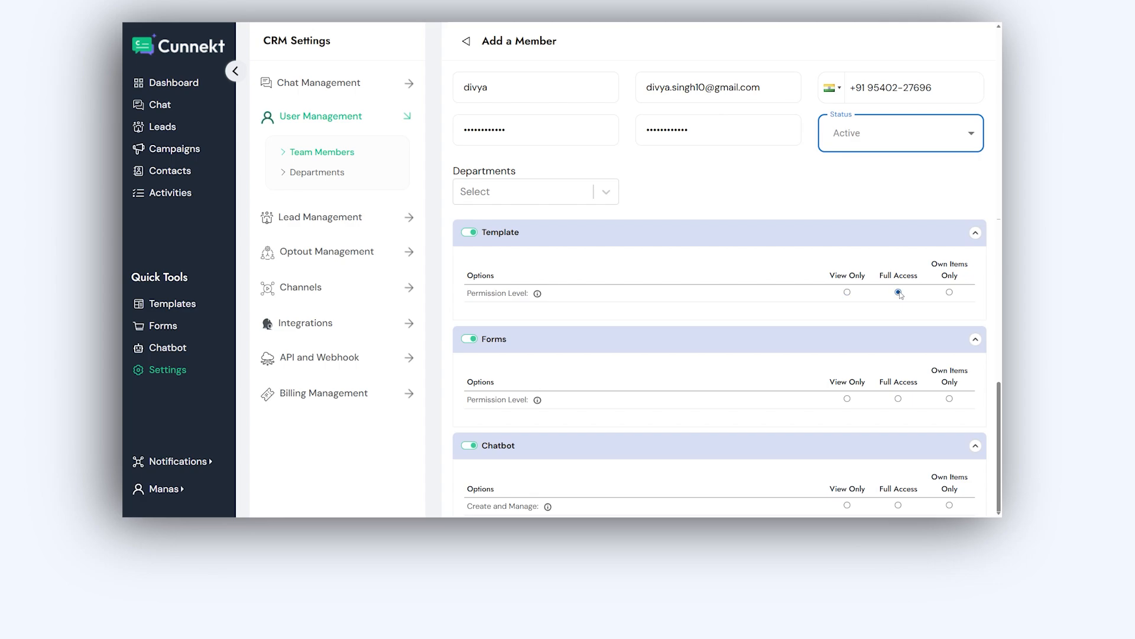
{"action": "left_click", "coordinate": [950, 292]}
Disable the Template, Forms and Chatbot modules
{"action": "left_click", "coordinate": [471, 232]}
{"action": "left_click", "coordinate": [473, 264]}
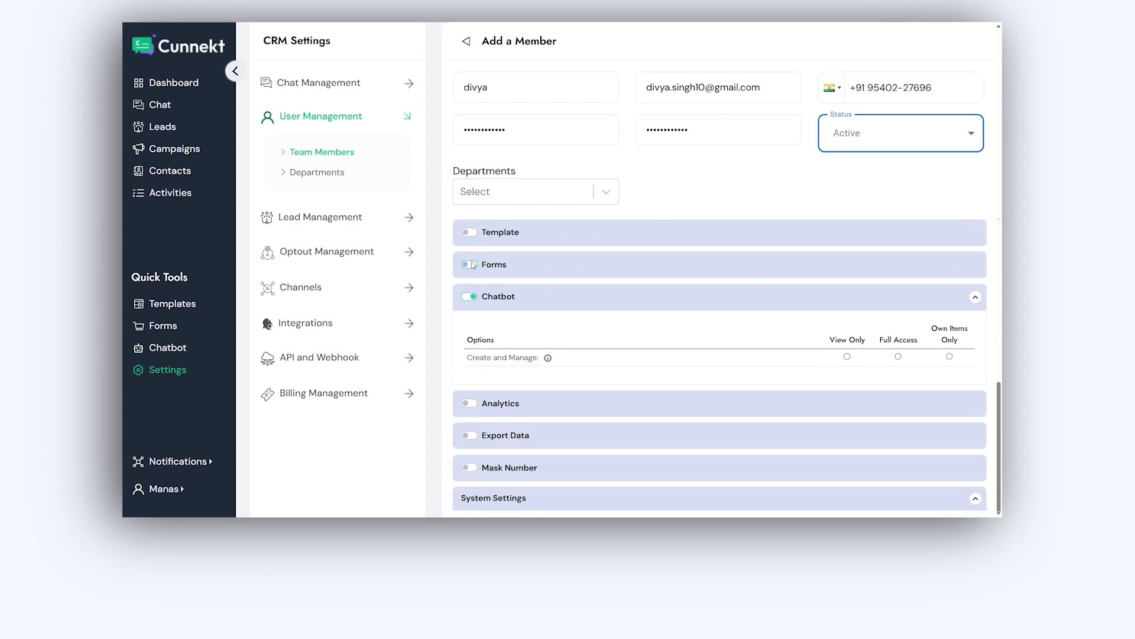
{"action": "left_click", "coordinate": [473, 297]}
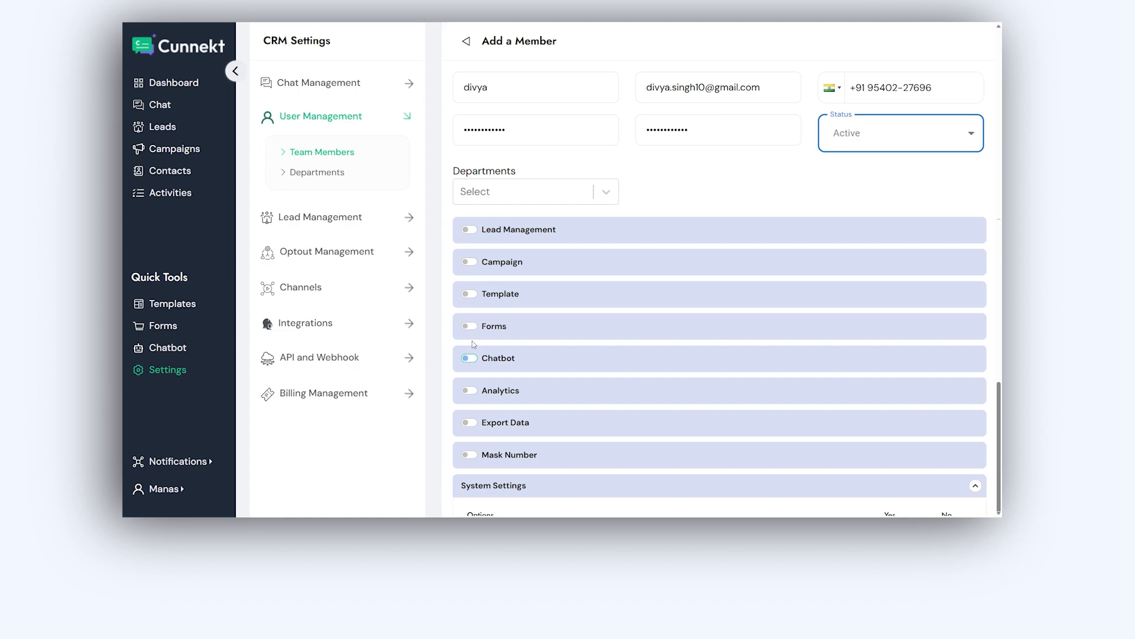
Turn the Analytics, Export Data and Mask Number modules on and off again in turn
{"action": "left_click", "coordinate": [469, 390]}
{"action": "left_click", "coordinate": [470, 392]}
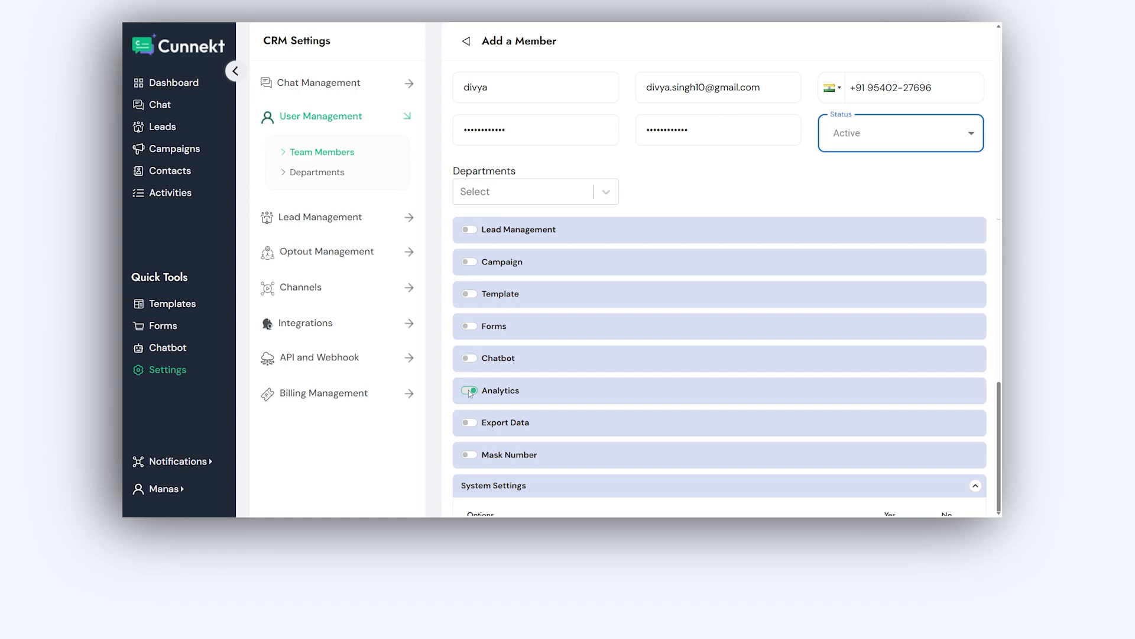
{"action": "left_click", "coordinate": [469, 423]}
{"action": "left_click", "coordinate": [469, 424]}
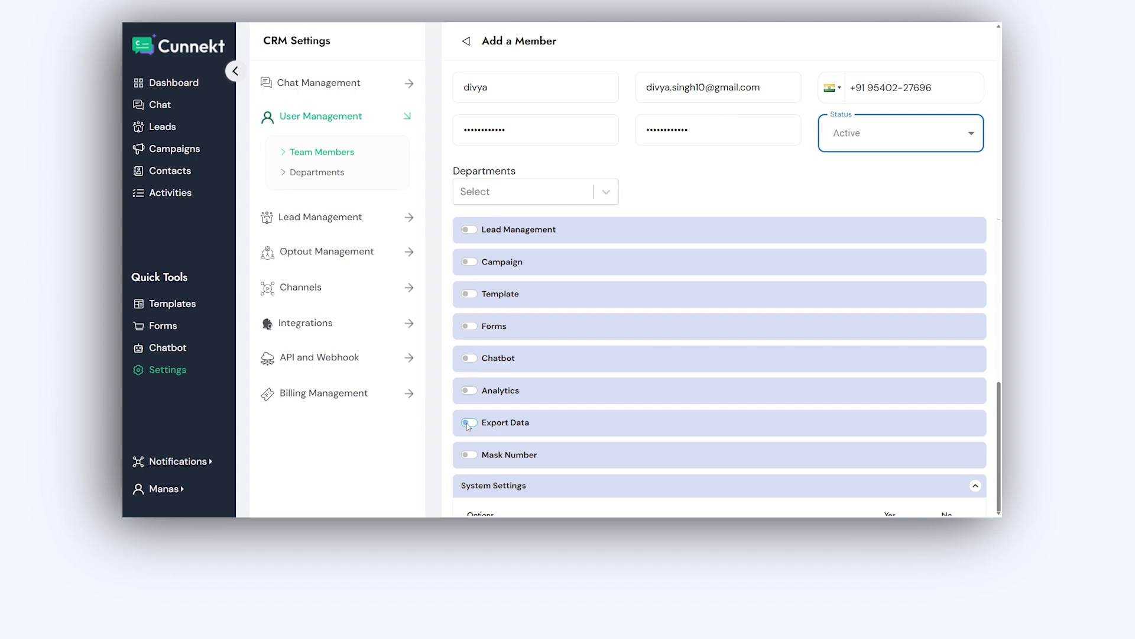
{"action": "left_click", "coordinate": [471, 455]}
{"action": "left_click", "coordinate": [471, 455]}
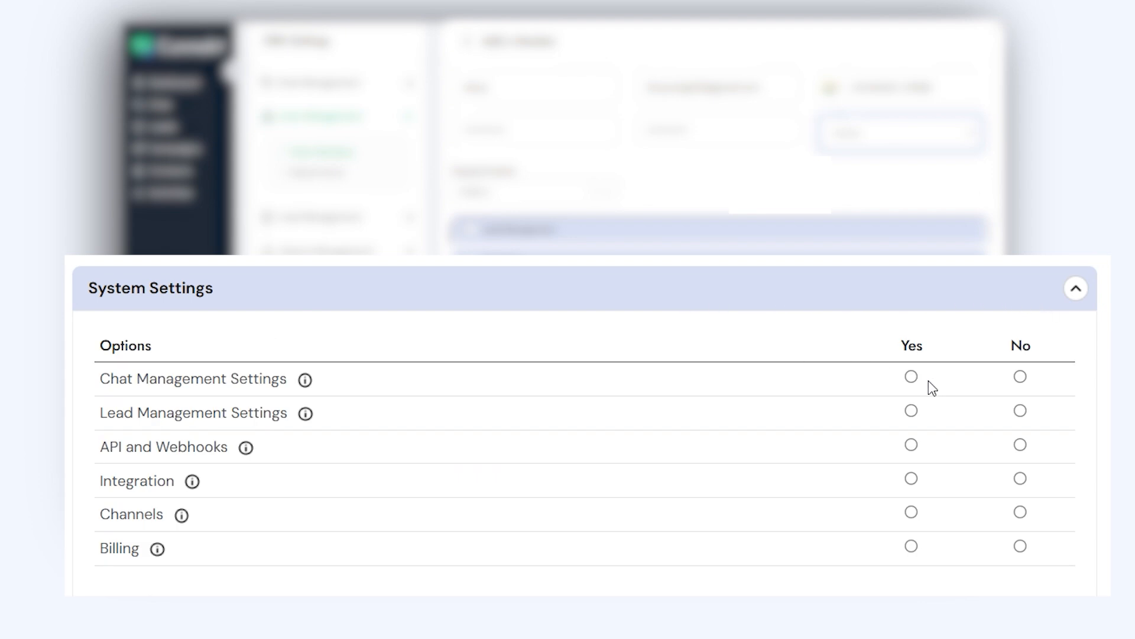
Set the Staff role's System Settings to Yes for Chat Management, Lead Management, API and Webhooks, Integration, Channels and Billing
{"action": "left_click", "coordinate": [912, 377]}
{"action": "left_click", "coordinate": [911, 411]}
{"action": "left_click", "coordinate": [911, 445]}
{"action": "left_click", "coordinate": [911, 479]}
{"action": "left_click", "coordinate": [911, 512]}
{"action": "left_click", "coordinate": [911, 546]}
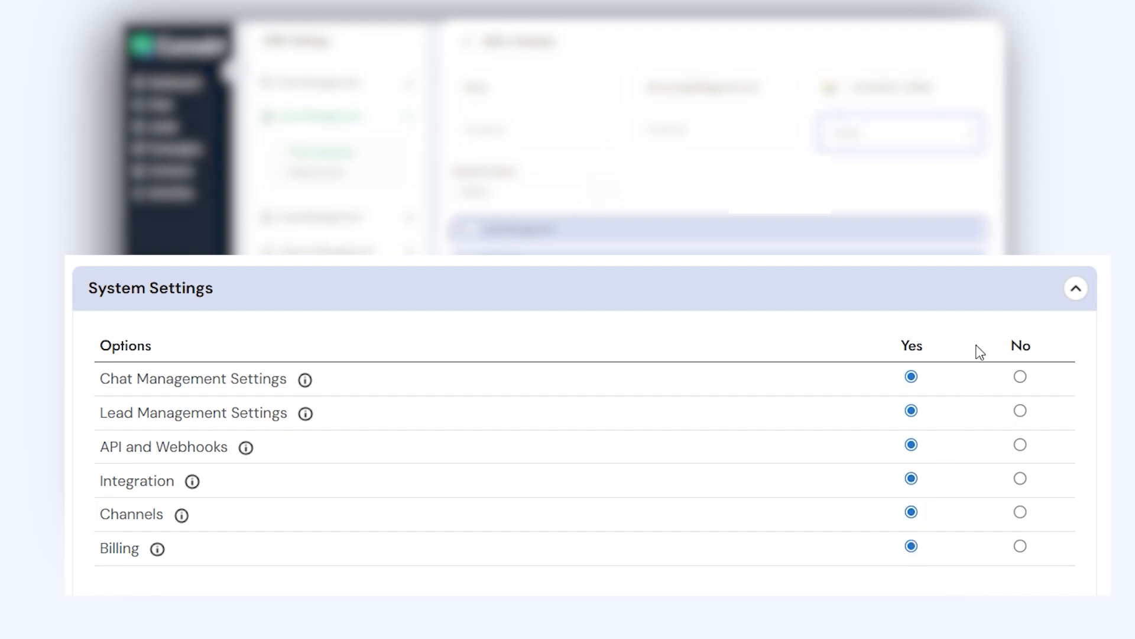